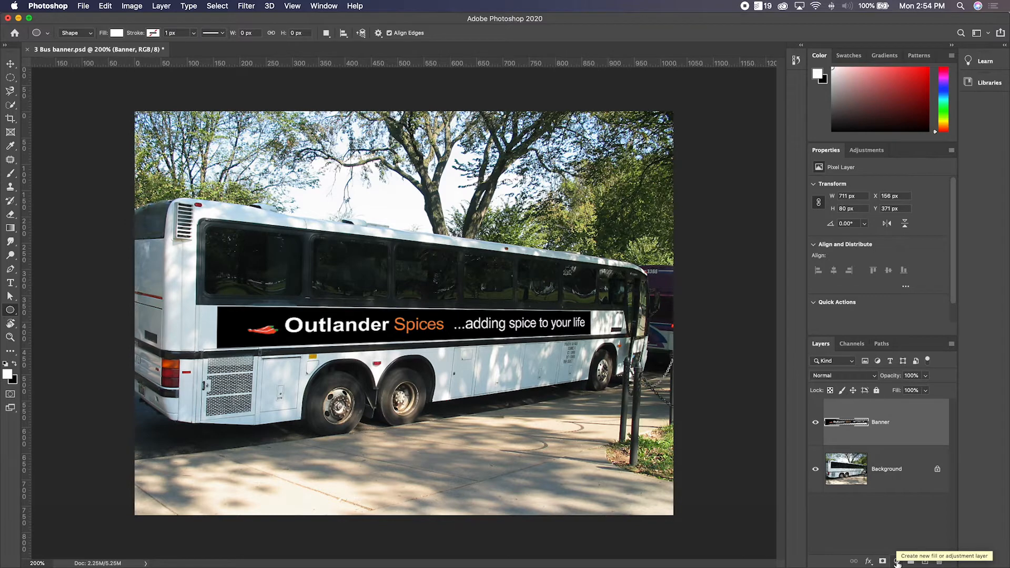
click(897, 561)
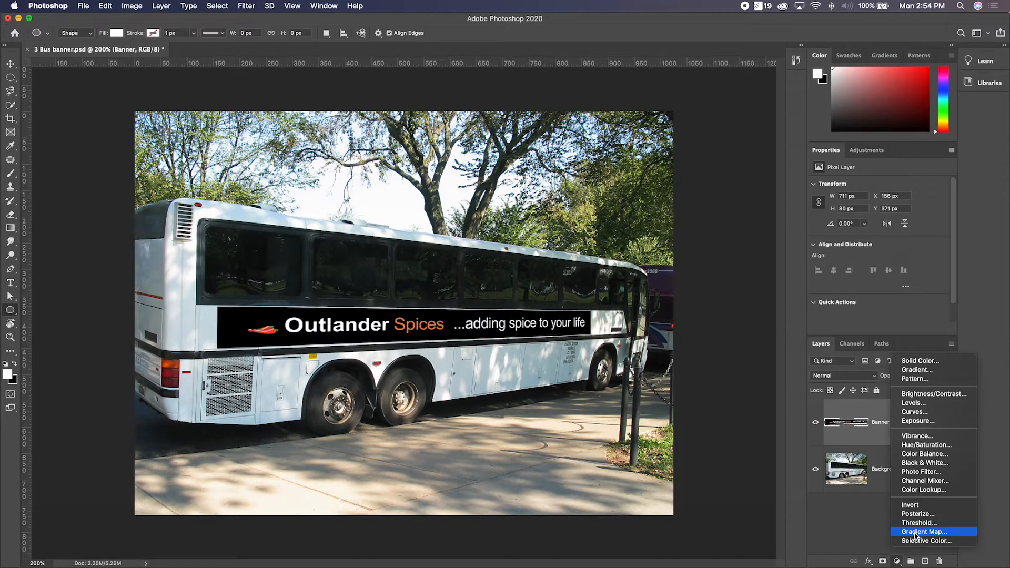
click(897, 561)
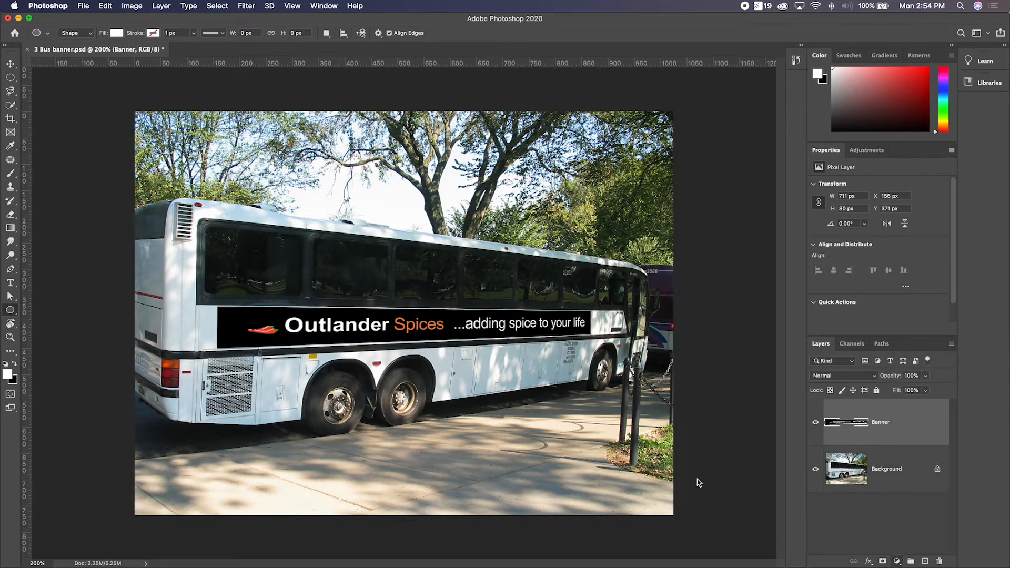
click(131, 6)
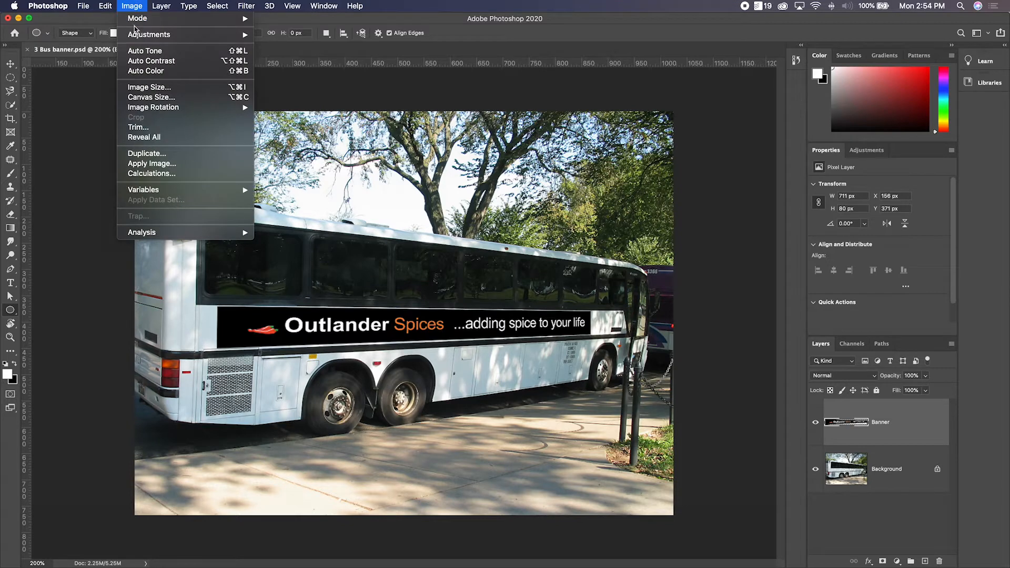
mouse_move(136, 34)
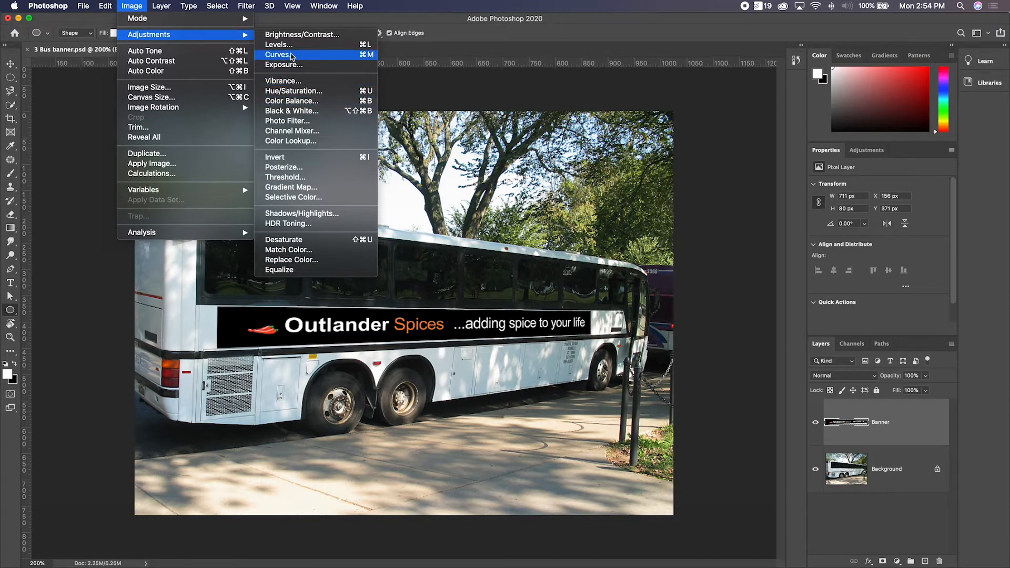
click(129, 4)
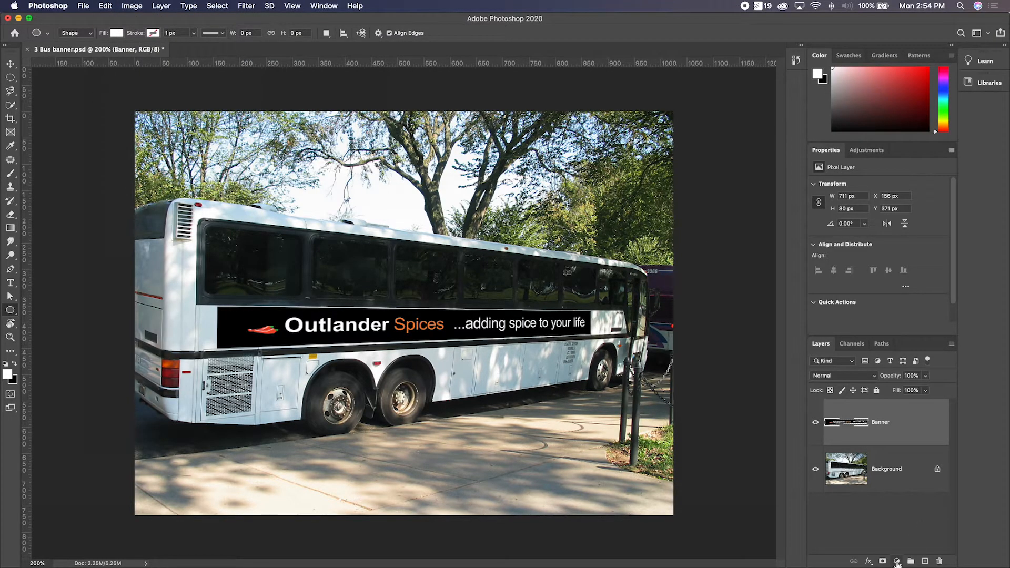
- Add a Solid Color fill layer in red dc0606 above the Banner layer and delete it again
click(896, 562)
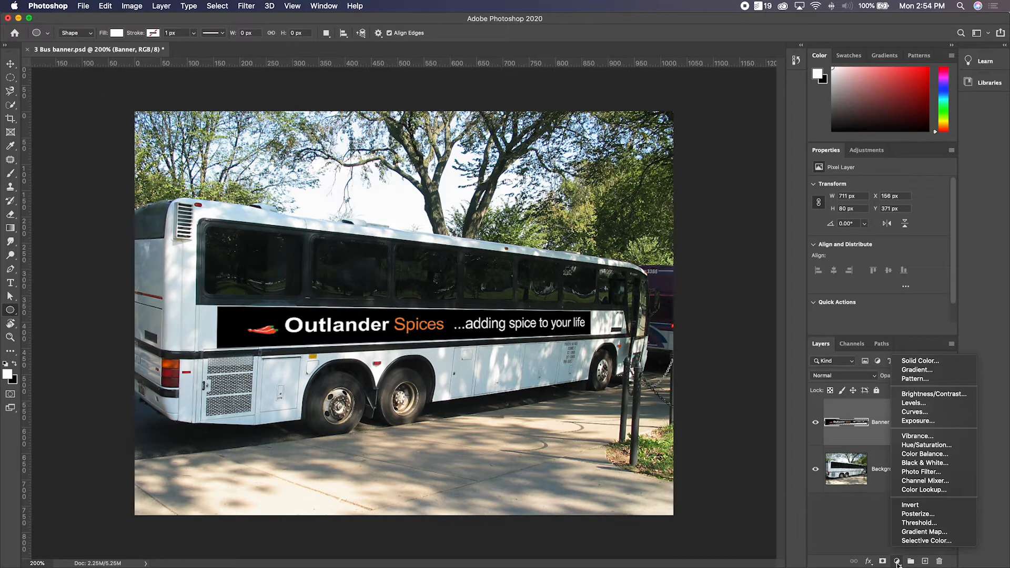
click(910, 362)
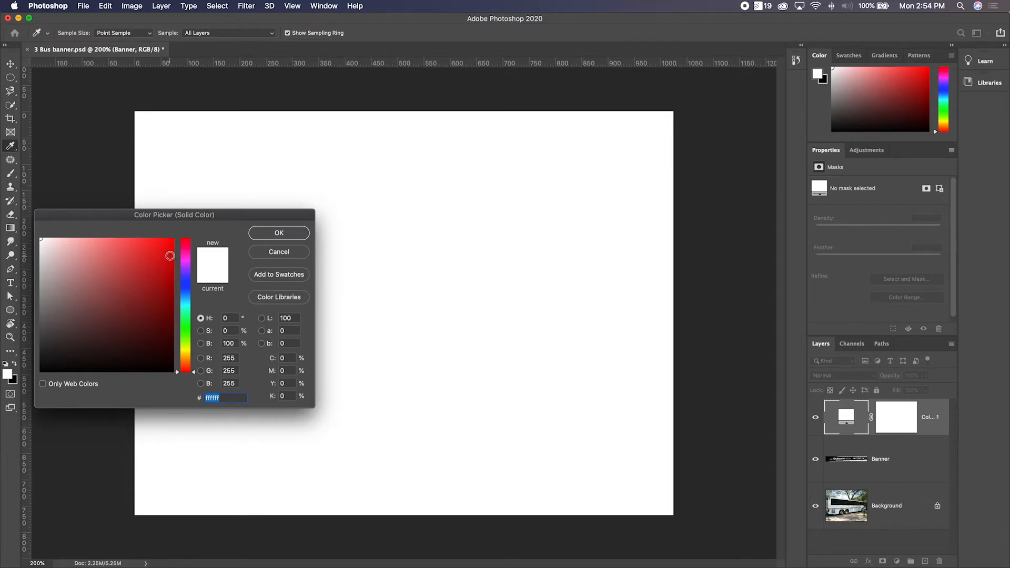
click(170, 256)
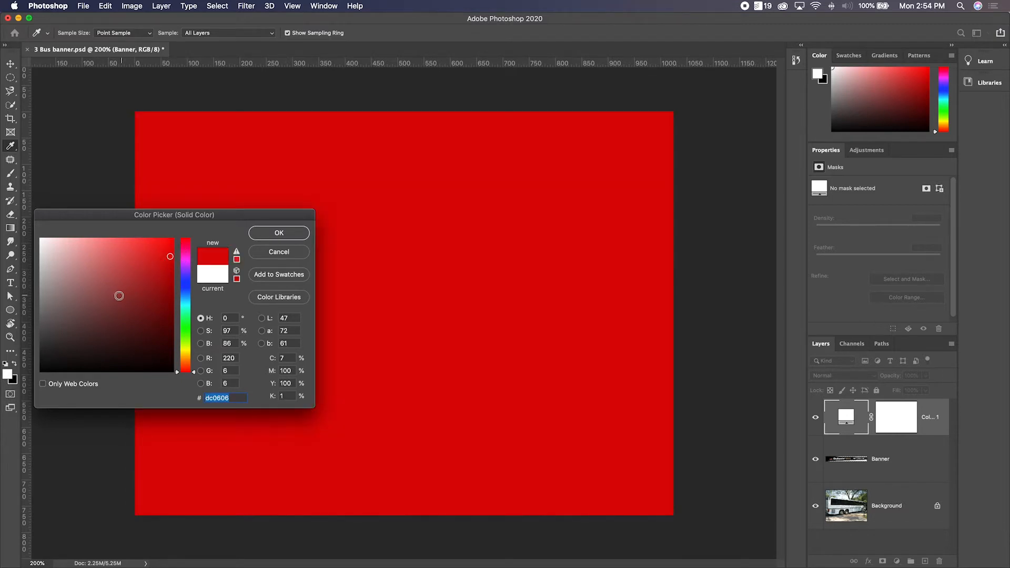
click(279, 233)
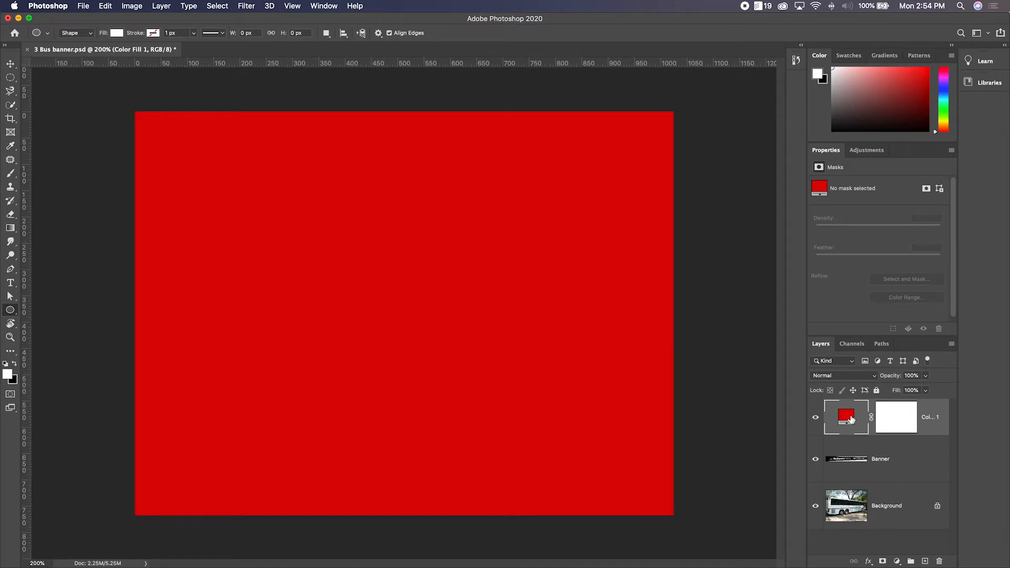
drag(930, 420, 940, 563)
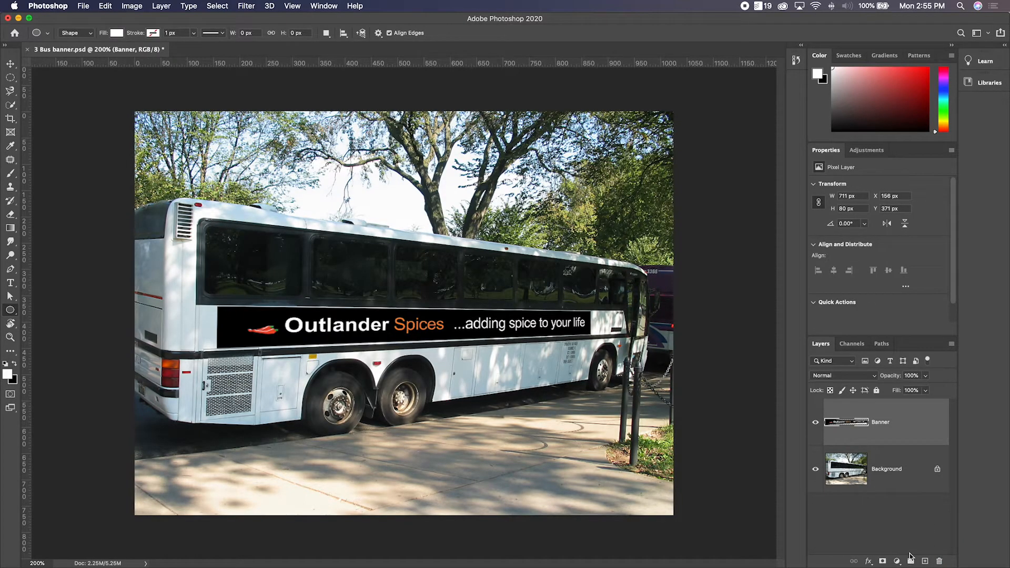
- Add a Levels adjustment layer above the Banner layer and float its properties at the edge of the bus image
click(896, 561)
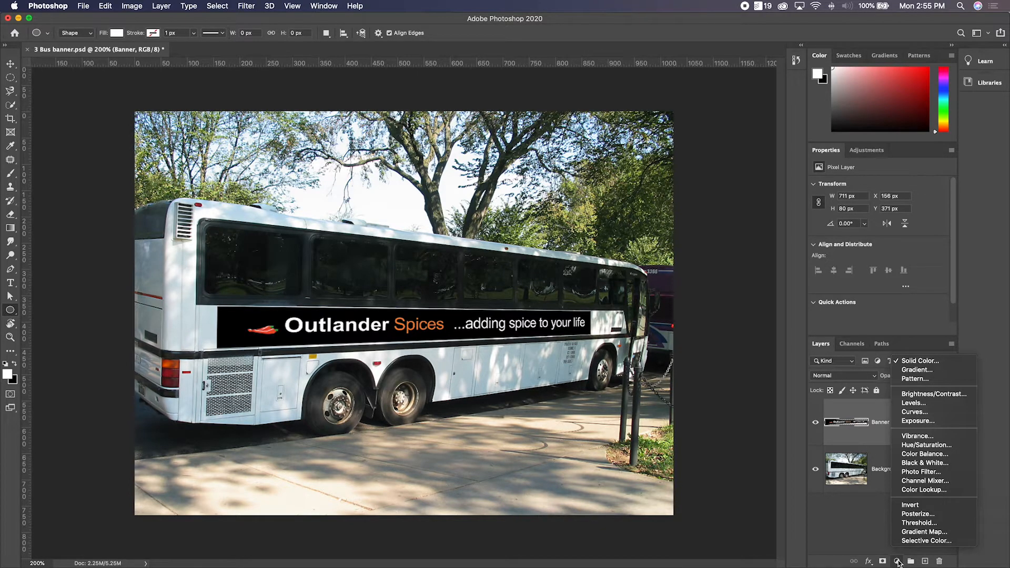
click(909, 403)
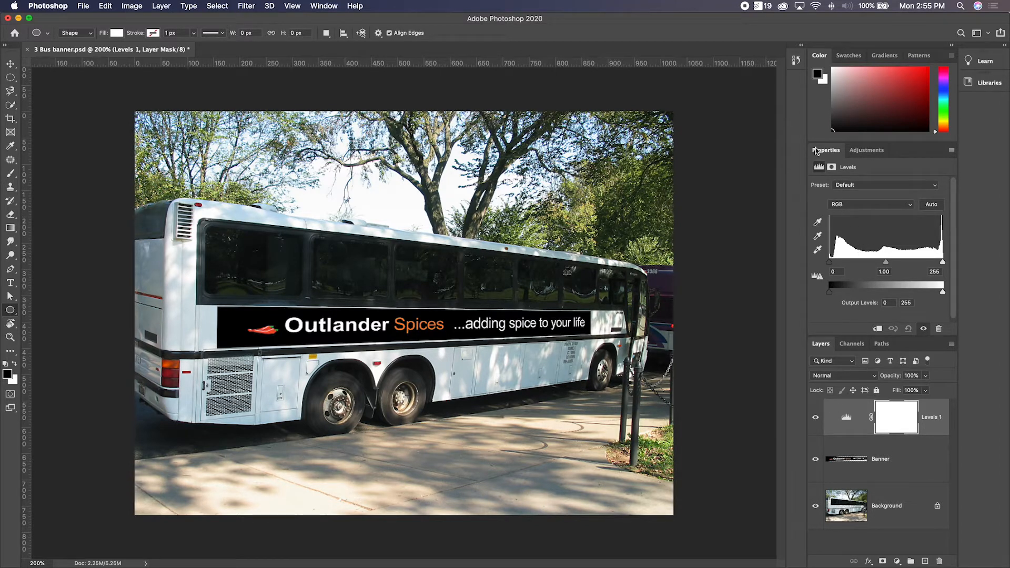
drag(825, 150, 460, 167)
drag(389, 168, 356, 141)
drag(486, 332, 508, 353)
drag(393, 134, 626, 130)
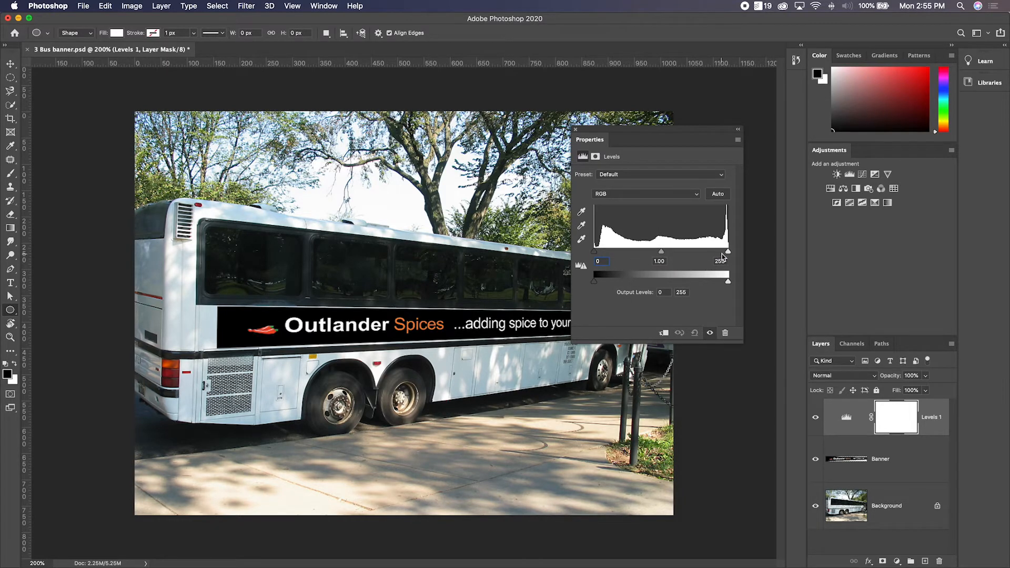
click(593, 240)
drag(615, 132, 738, 158)
- Set the Levels adjustment's input black point to 22 and its white point to 145
drag(719, 279, 760, 281)
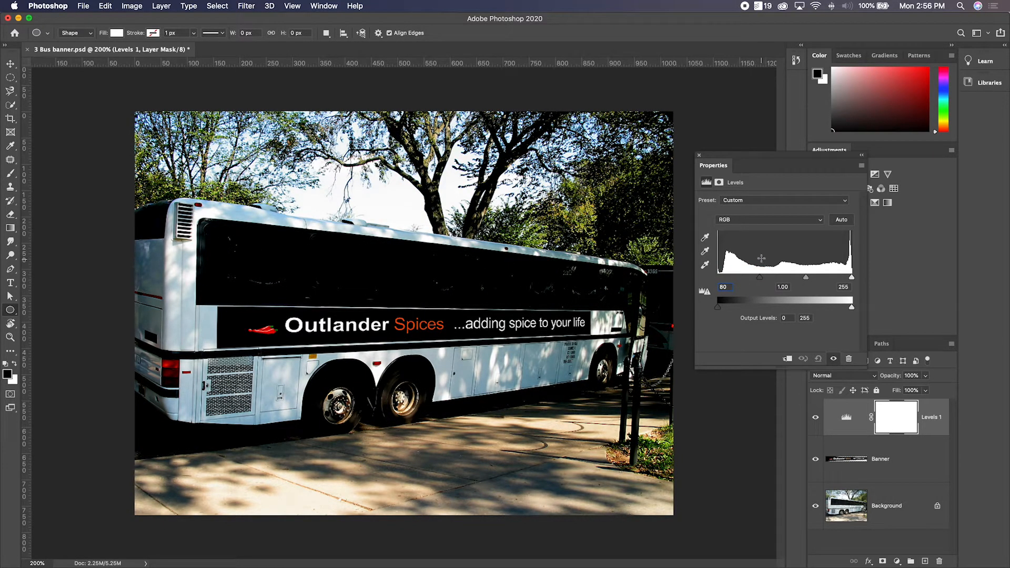
click(760, 256)
drag(759, 256, 698, 254)
drag(853, 278, 761, 278)
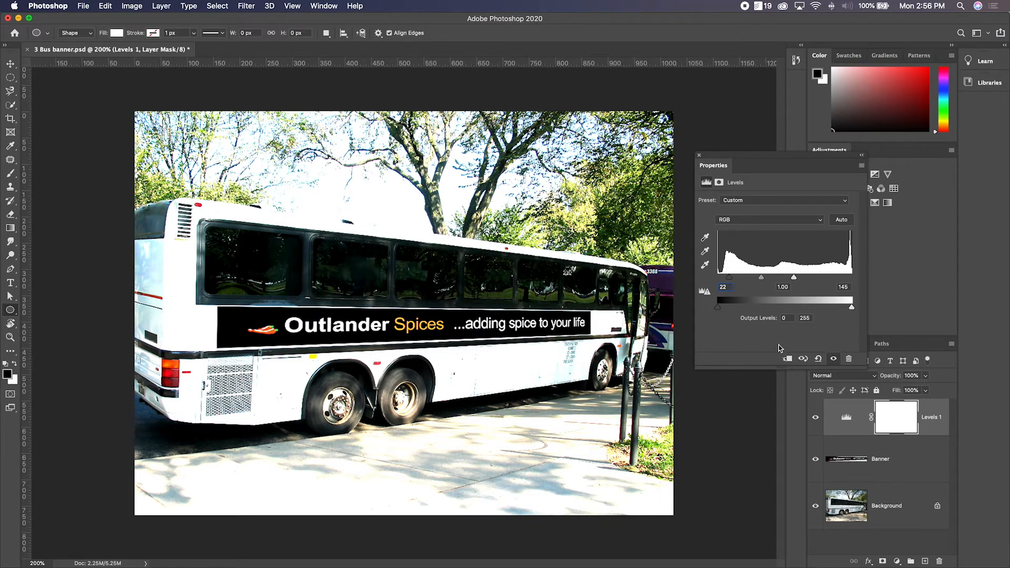
- Clip the Levels adjustment to the Banner layer and set its input levels to black 0, midtones 0.80 and white 255
click(787, 358)
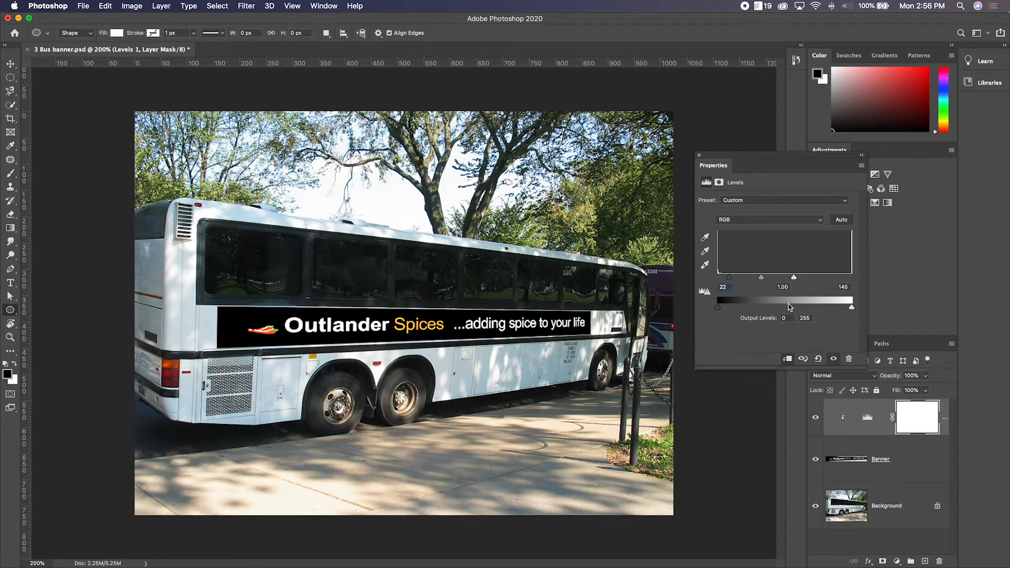
drag(794, 278, 865, 278)
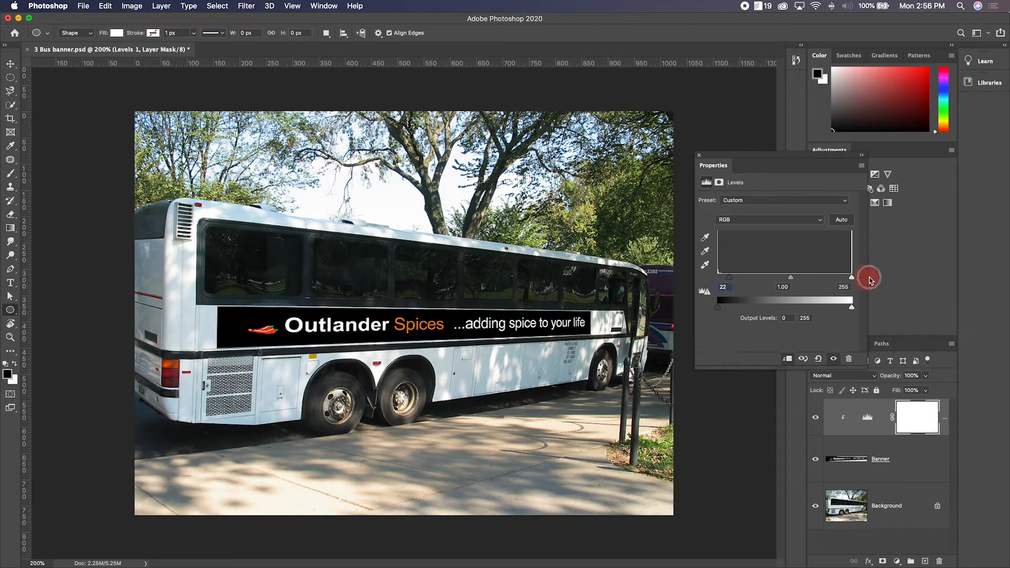
drag(791, 279, 706, 280)
drag(778, 278, 794, 277)
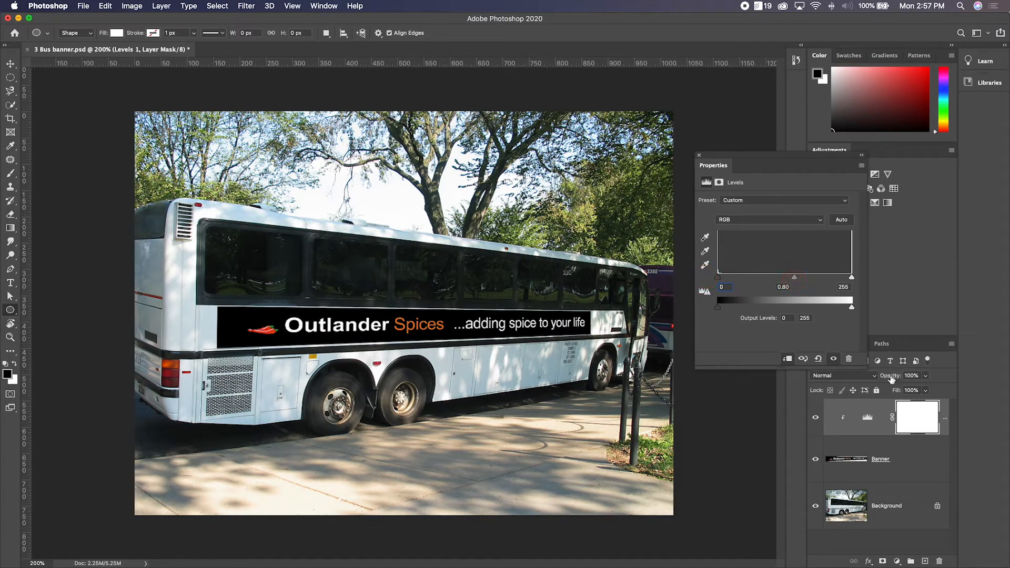
- Unclip the Levels adjustment from the Banner layer, setting its midtones to 1.03 and docking its properties again
click(787, 361)
mouse_move(795, 277)
mouse_down()
mouse_move(834, 276)
mouse_move(743, 275)
mouse_move(825, 276)
mouse_move(783, 277)
mouse_up()
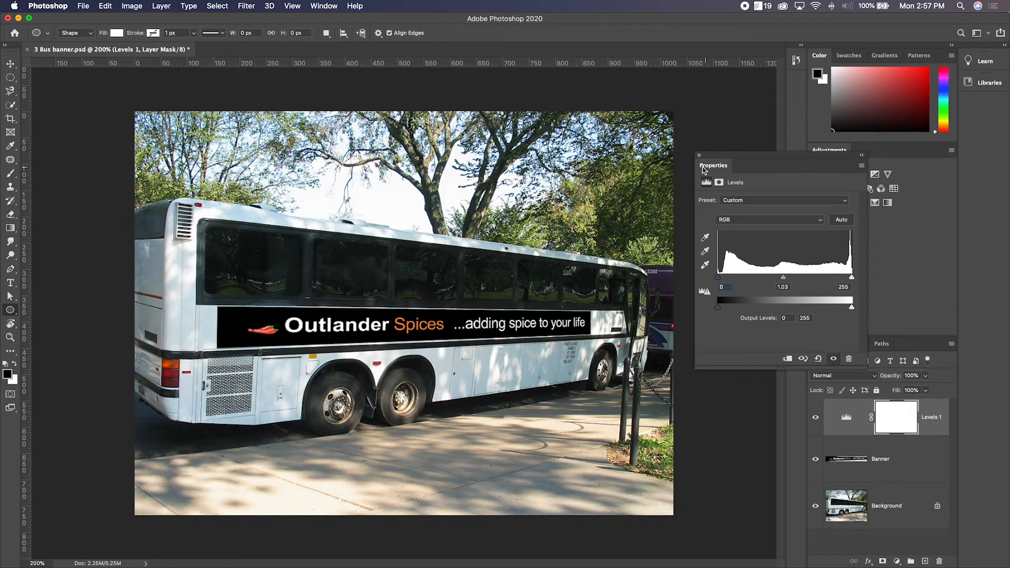
drag(707, 166, 908, 159)
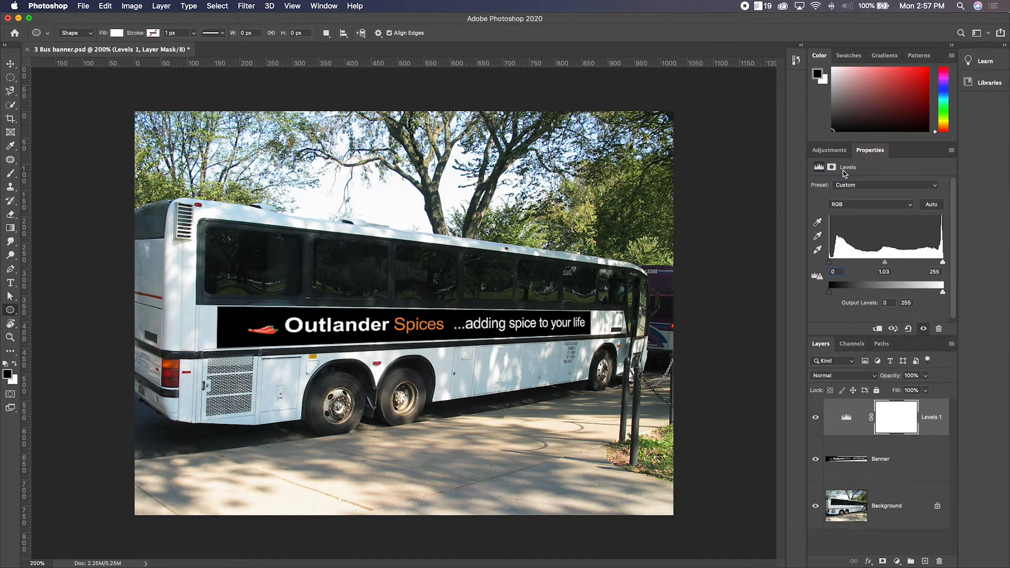
- Switch to Finder and open 4 Sunset.psd from the photoshop 1 folder in Photoshop
click(18, 18)
click(374, 149)
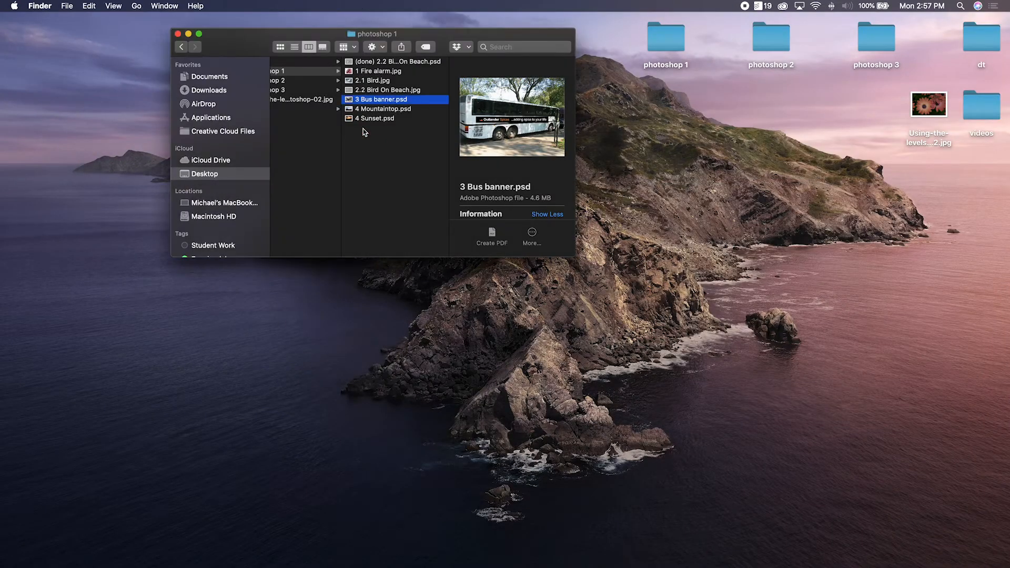
click(369, 119)
double_click(370, 119)
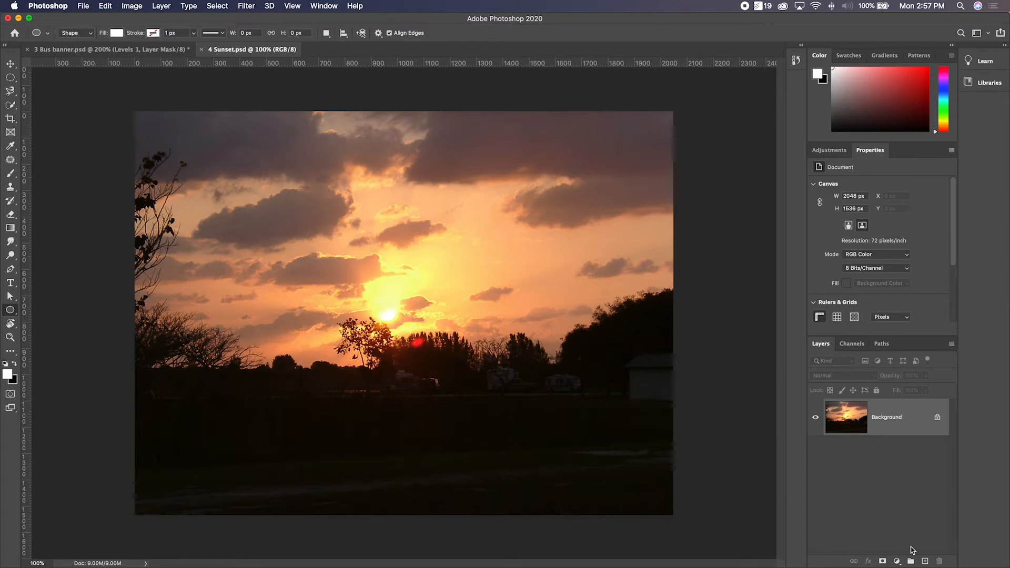
- Add a Levels adjustment layer above the sunset background and darken it with input black 13 and midtones 0.43
click(896, 561)
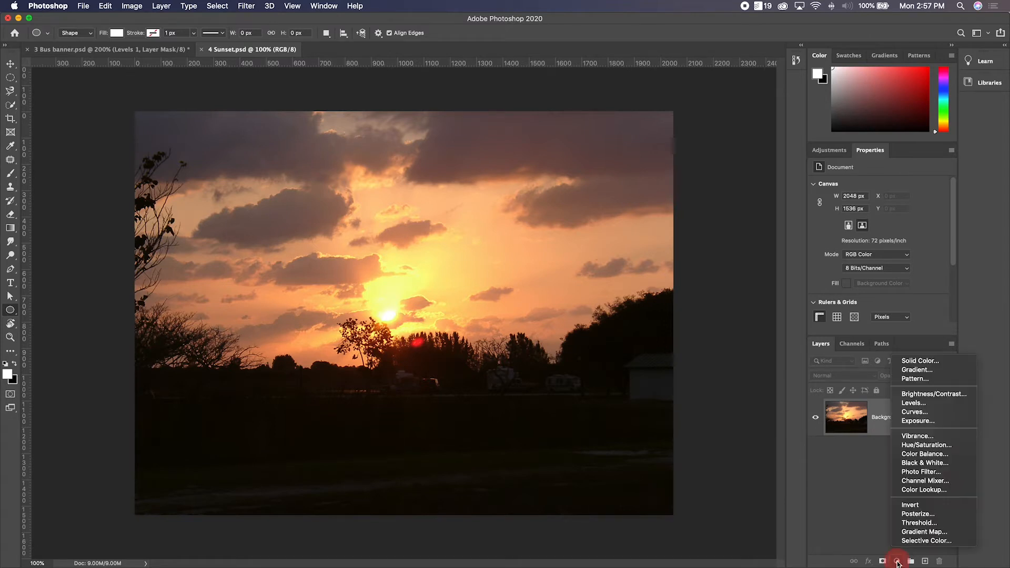
click(907, 403)
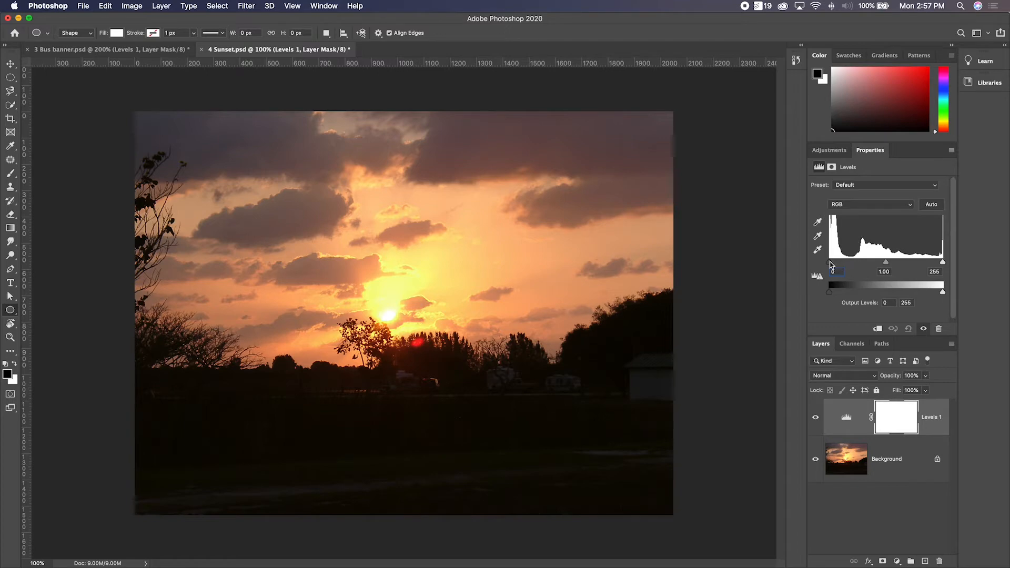
mouse_move(831, 265)
mouse_down()
mouse_move(906, 263)
mouse_move(838, 266)
mouse_move(813, 254)
mouse_up()
mouse_move(942, 263)
mouse_down()
mouse_move(878, 262)
mouse_move(960, 265)
mouse_up()
drag(885, 264, 843, 263)
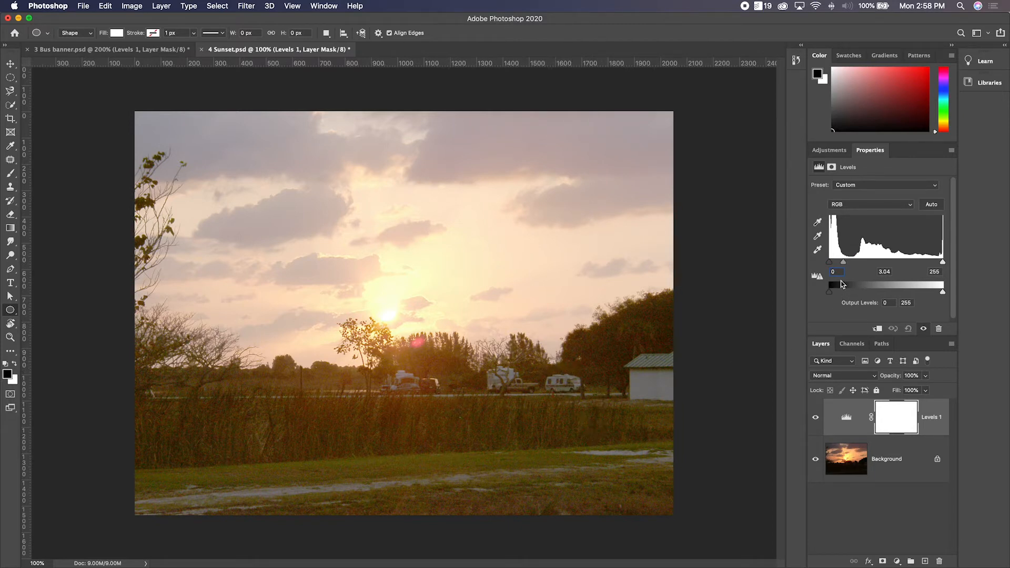
drag(845, 263, 909, 261)
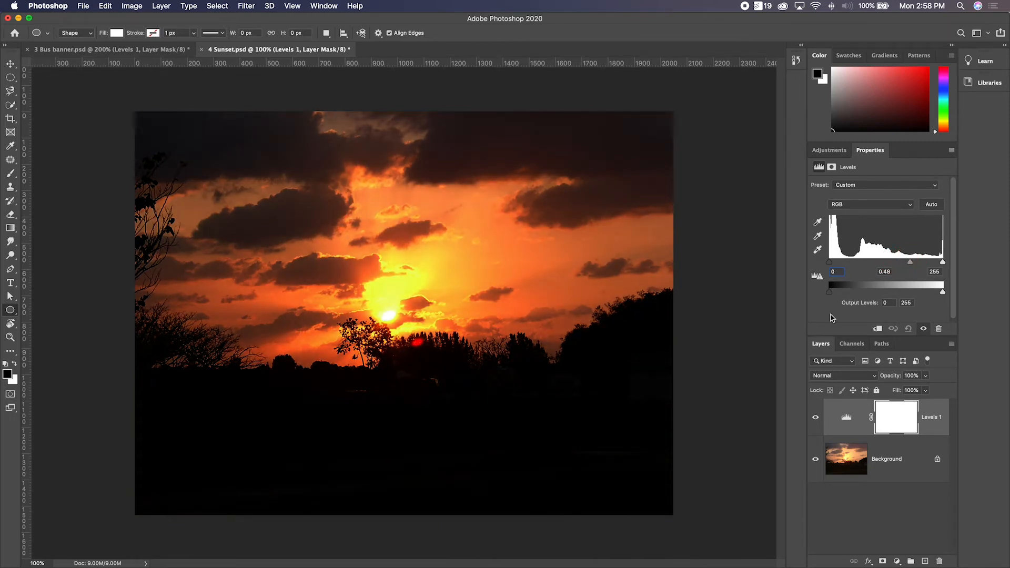
drag(829, 263, 835, 262)
- Add a Hue/Saturation adjustment layer above the sunset's Levels layer with hue +2, saturation +5 and lightness +4
click(897, 561)
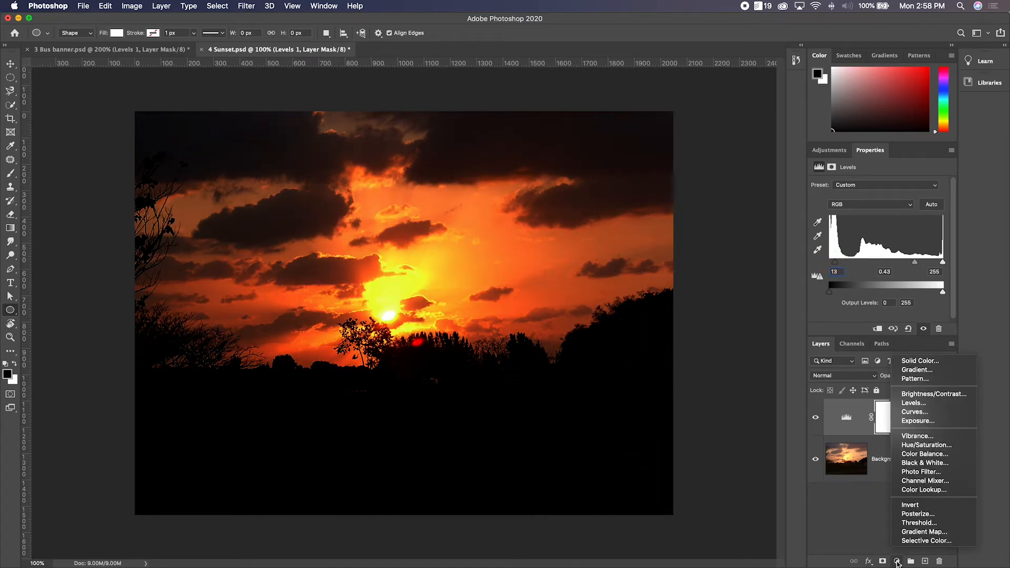
click(912, 445)
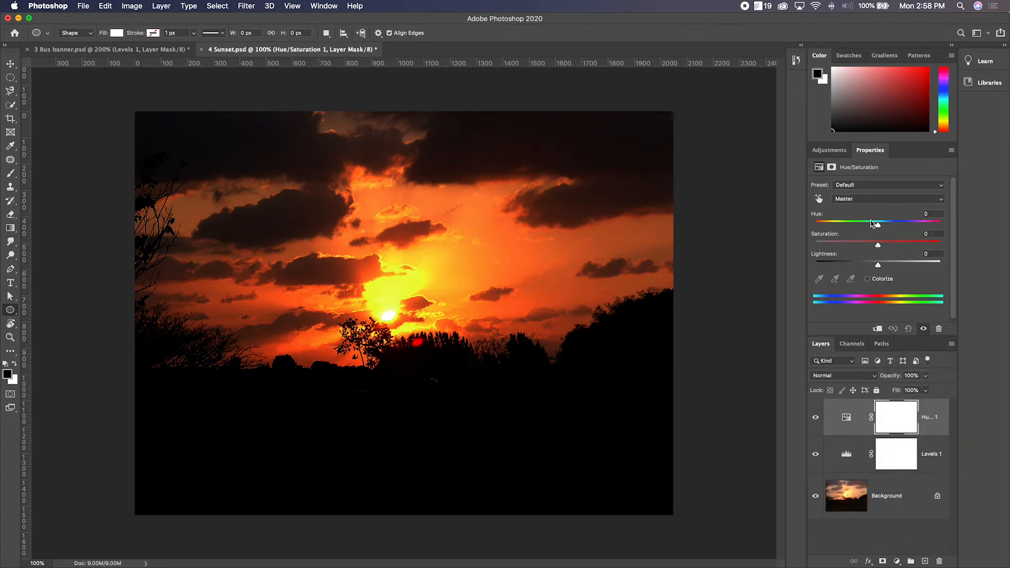
mouse_move(877, 225)
mouse_down()
mouse_move(807, 223)
mouse_move(947, 230)
mouse_move(879, 225)
mouse_up()
mouse_move(878, 266)
mouse_down()
mouse_move(834, 266)
mouse_move(940, 267)
mouse_move(856, 265)
mouse_move(897, 267)
mouse_move(879, 266)
mouse_move(877, 244)
mouse_move(816, 243)
mouse_move(953, 246)
mouse_move(882, 247)
mouse_up()
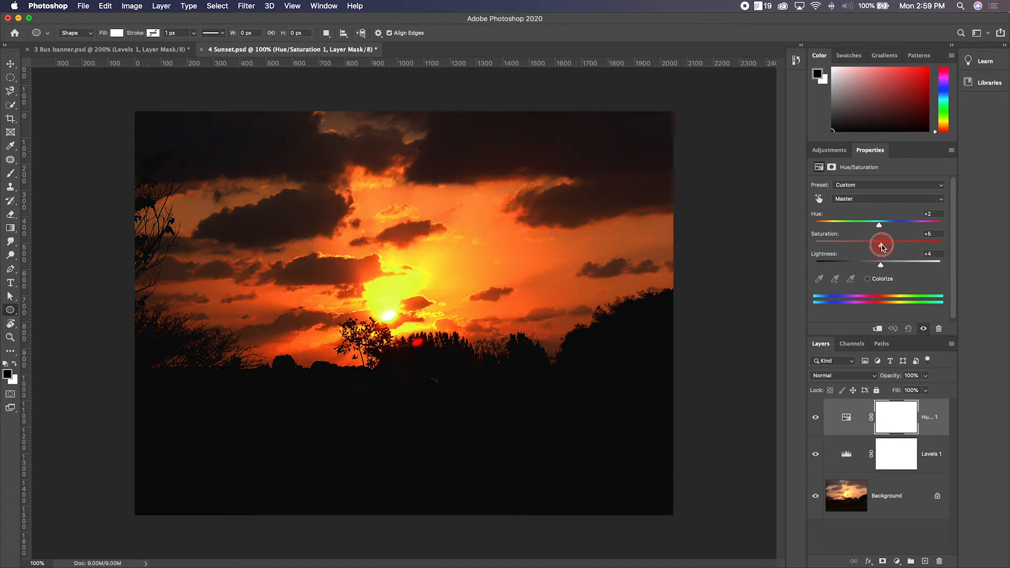
- Colorize the sunset through the Hue/Saturation layer, using hue 0, saturation 43 and lightness 0
drag(880, 247, 878, 247)
drag(880, 228, 878, 227)
drag(883, 265, 880, 268)
mouse_move(878, 227)
mouse_down()
mouse_move(841, 225)
mouse_move(913, 225)
mouse_move(851, 225)
mouse_move(904, 225)
mouse_move(882, 228)
mouse_move(905, 243)
mouse_move(875, 245)
mouse_up()
click(867, 279)
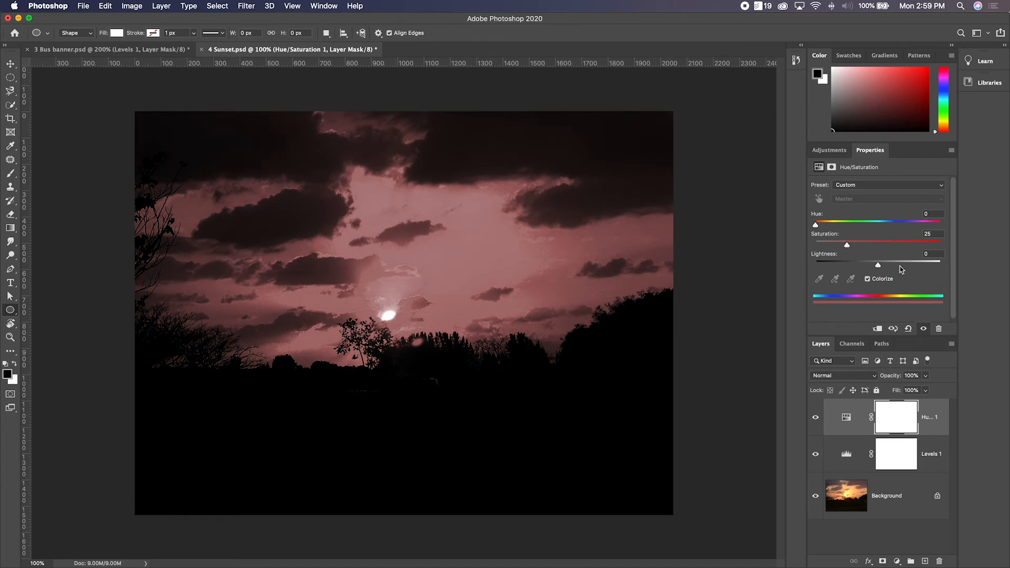
drag(816, 225, 870, 248)
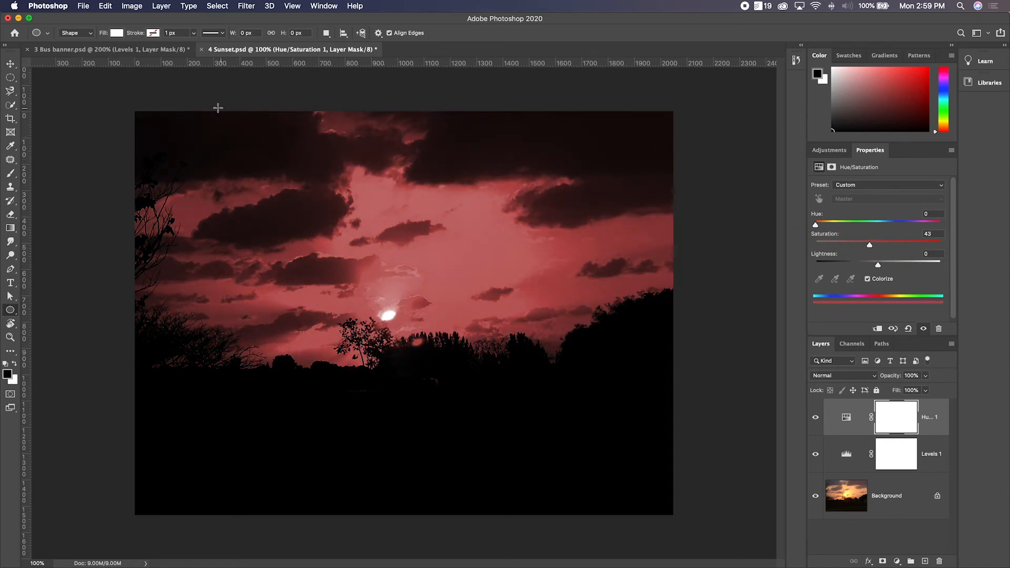
- In 3 Bus banner.psd, add a Hue/Saturation adjustment layer above the Levels layer and set its hue to +180
click(146, 49)
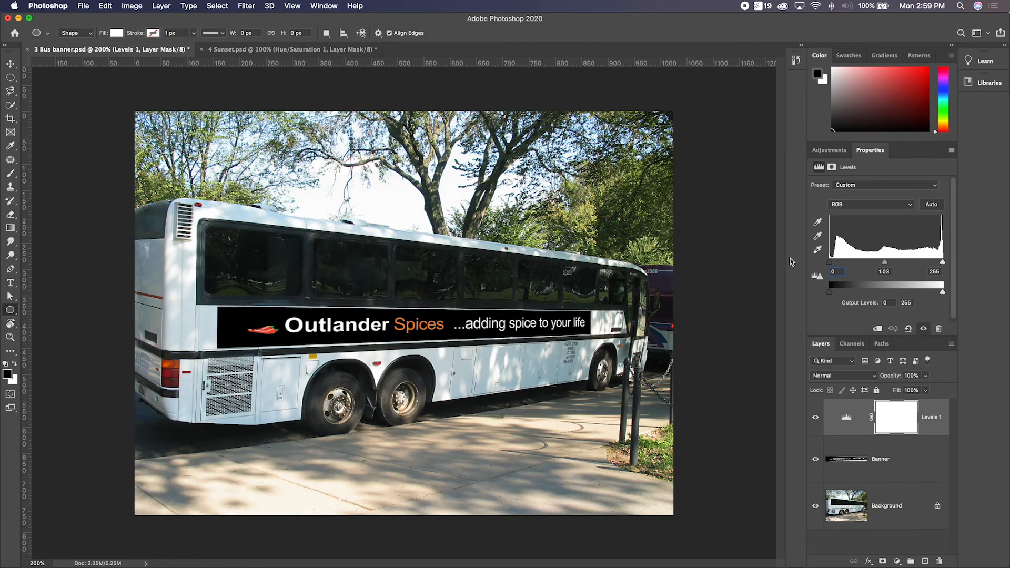
click(896, 561)
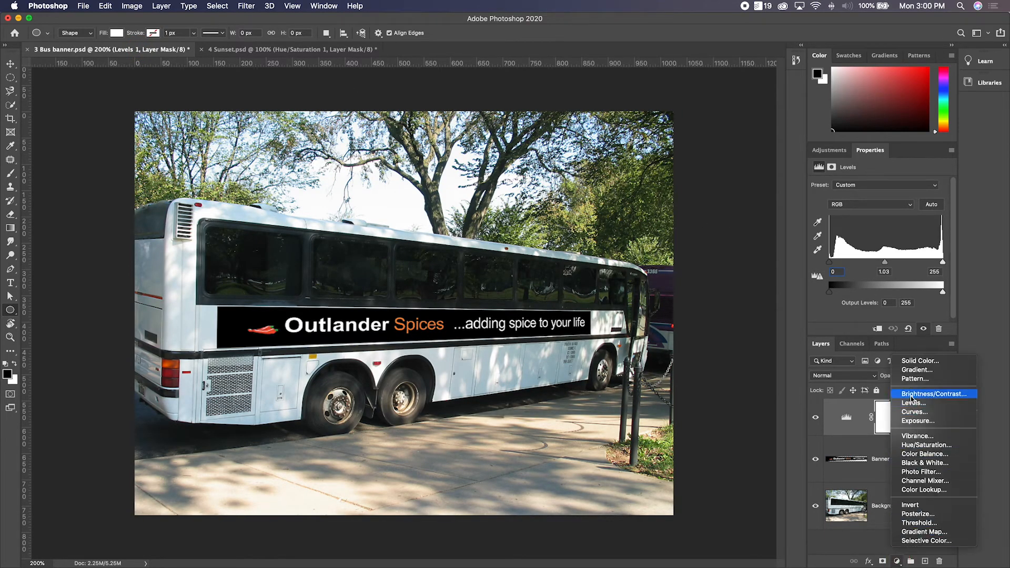
click(913, 445)
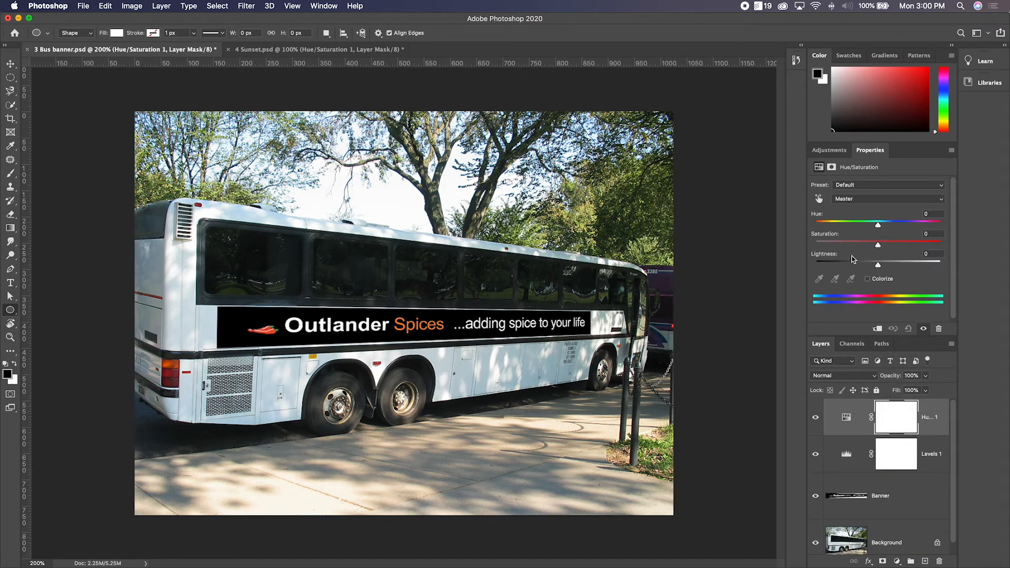
drag(878, 227, 956, 238)
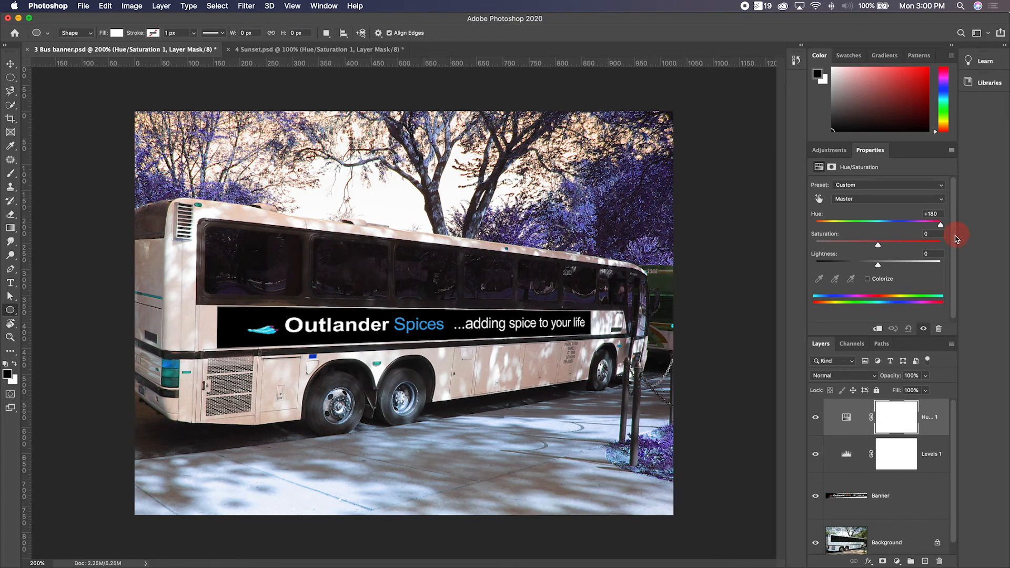
- Try colorizing the bus image with hue 29 and saturation 25, then turn Colorize off and set the hue to -100
click(880, 280)
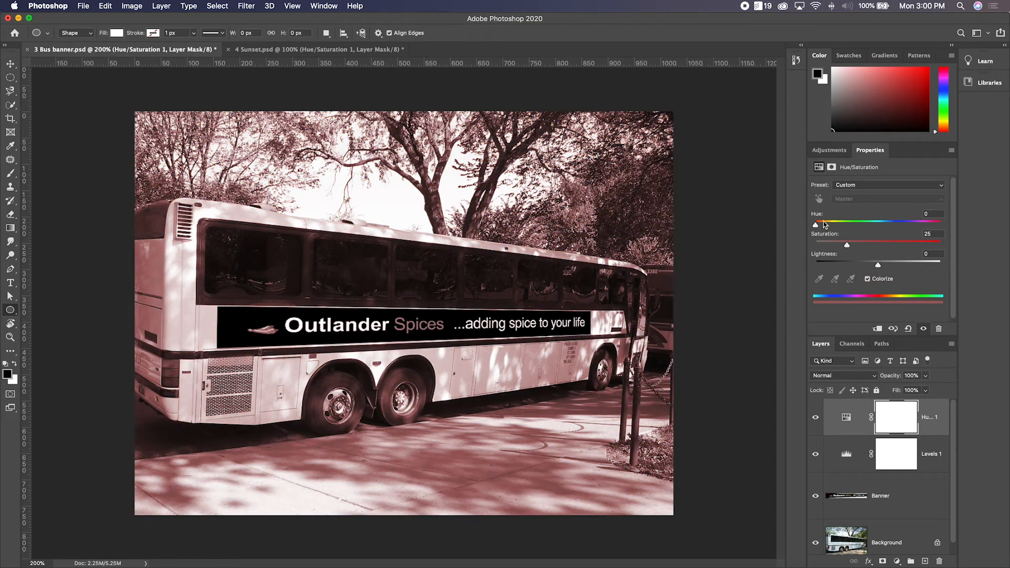
mouse_move(814, 227)
mouse_down()
mouse_move(893, 227)
mouse_move(825, 225)
mouse_up()
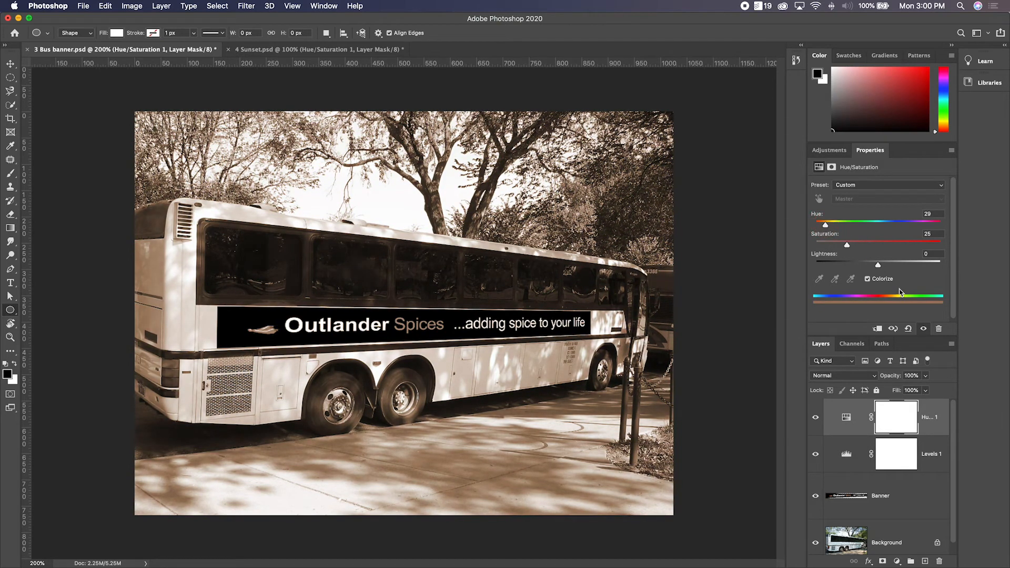
click(867, 278)
mouse_move(870, 230)
mouse_down()
mouse_move(819, 221)
mouse_move(952, 225)
mouse_move(836, 221)
mouse_move(976, 244)
mouse_move(814, 245)
mouse_move(879, 247)
mouse_up()
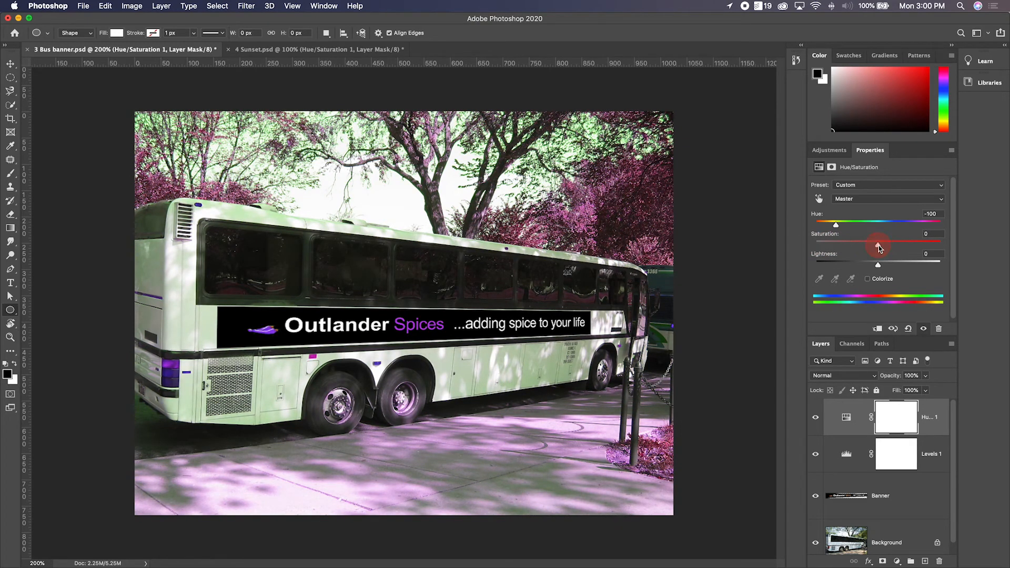
- Move the Hue/Saturation layer below Levels, clip it to the Banner layer and set its hue to +77
click(876, 330)
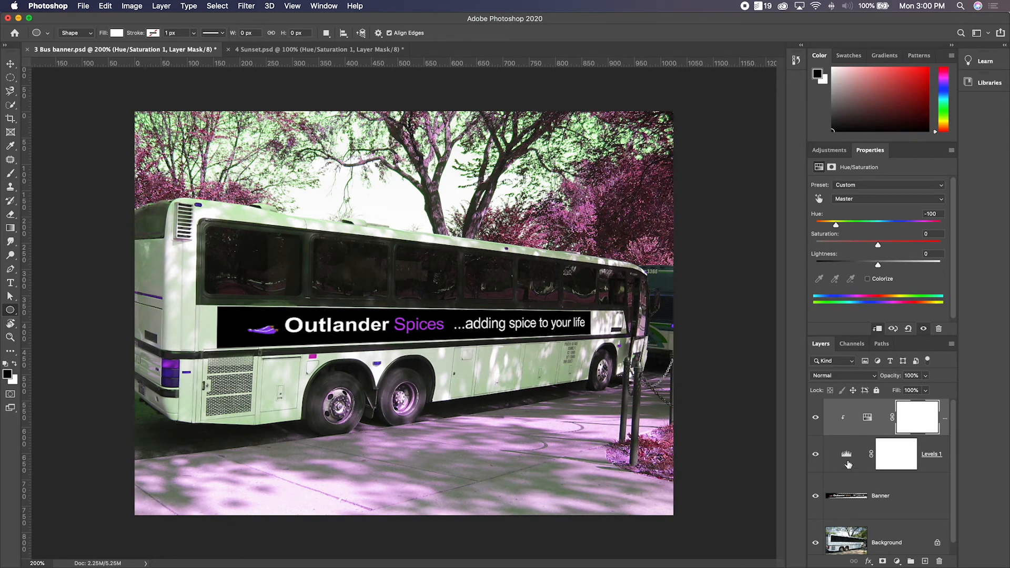
drag(867, 418, 866, 472)
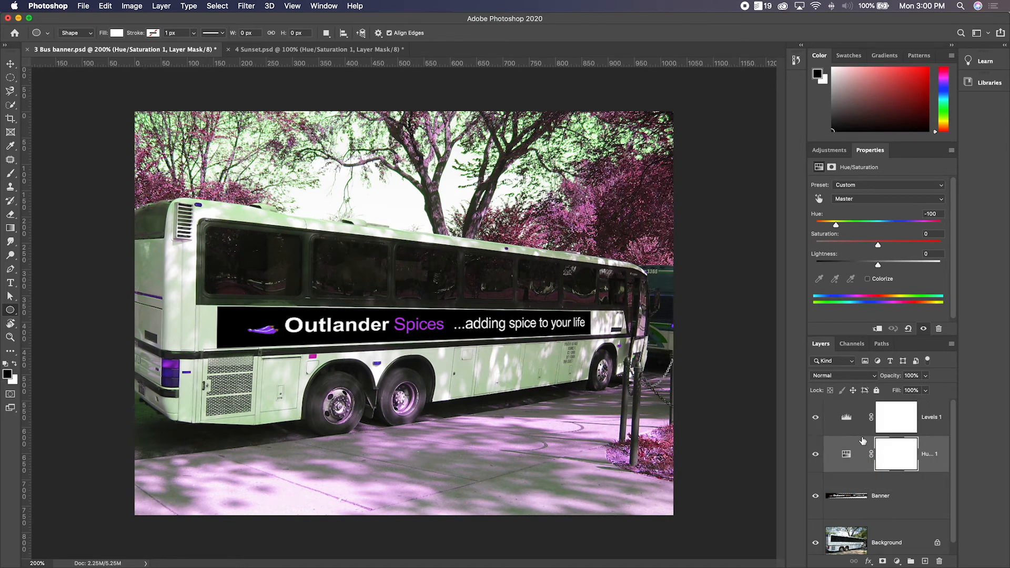
click(876, 328)
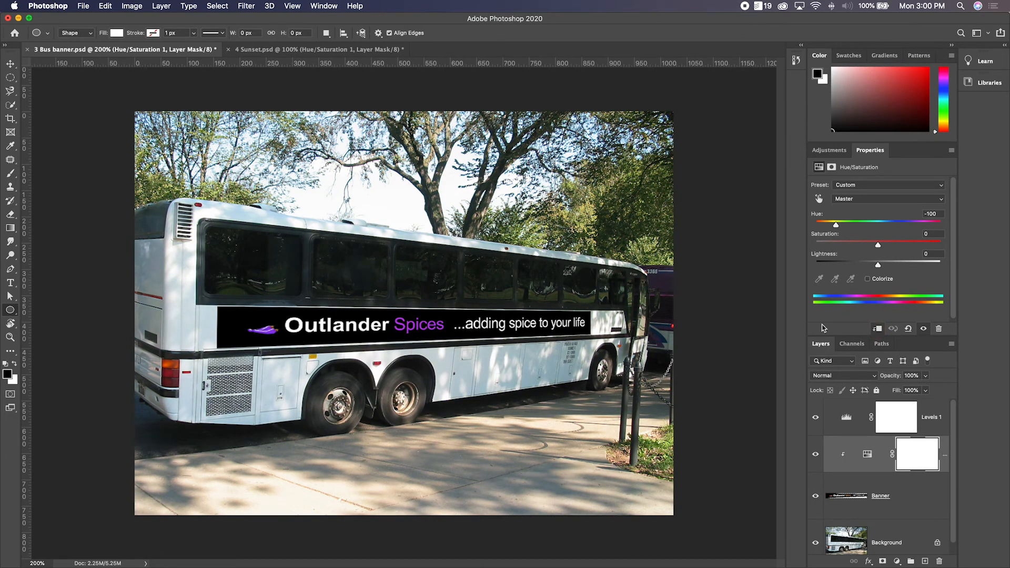
drag(838, 227, 914, 227)
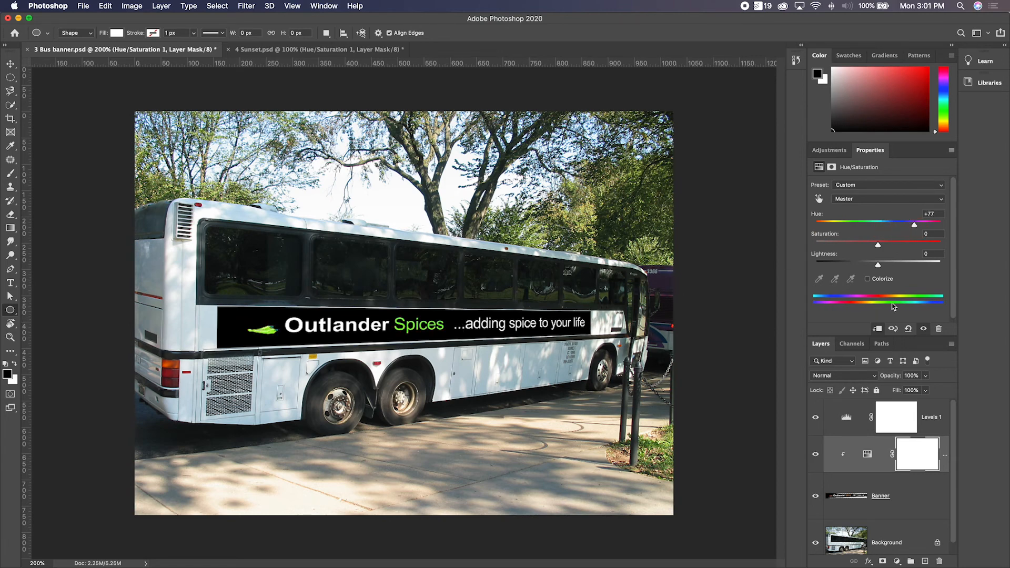
- Colorize the banner through the clipped Hue/Saturation layer, using hue 192, saturation 52 and lightness +22
click(880, 280)
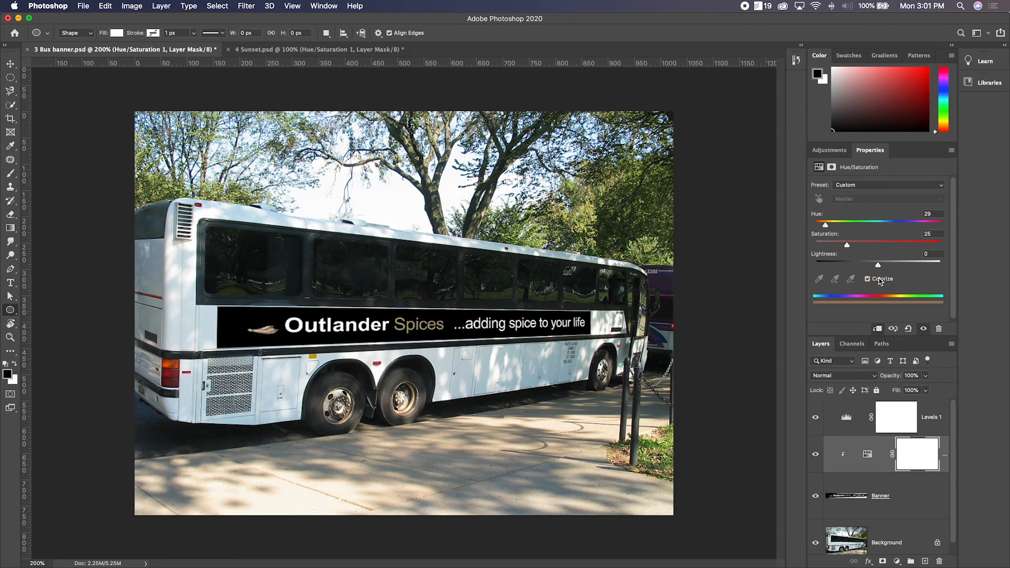
drag(878, 265, 907, 245)
drag(848, 270, 882, 245)
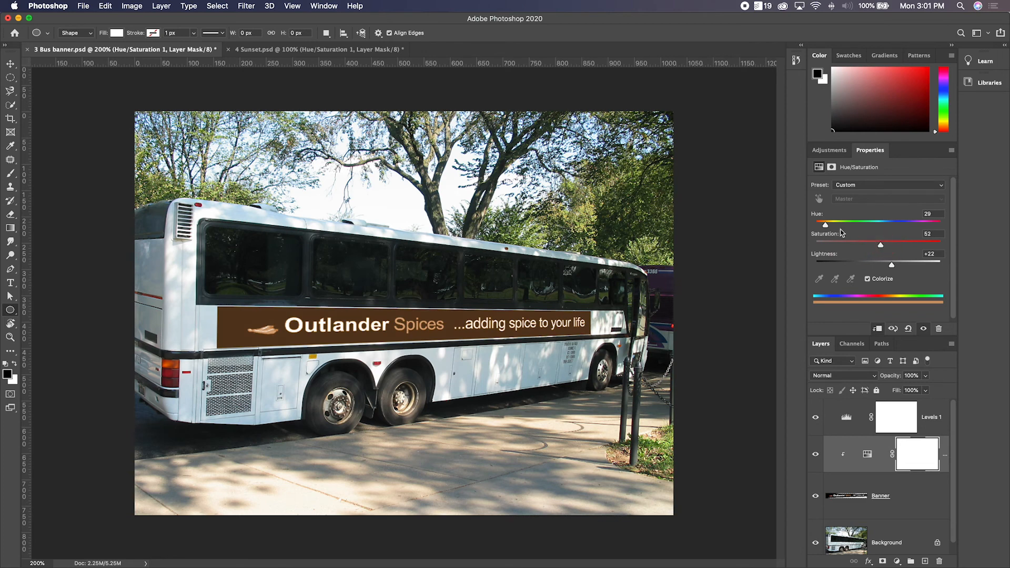
drag(827, 226, 883, 229)
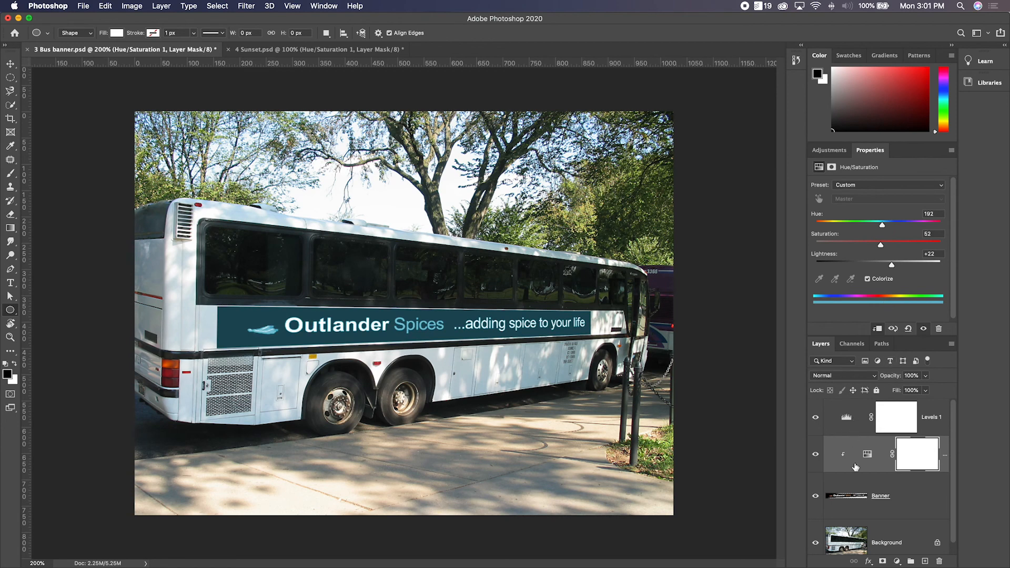
- Unclip the Hue/Saturation layer from the Banner layer and move the Levels layer directly beneath it
click(877, 328)
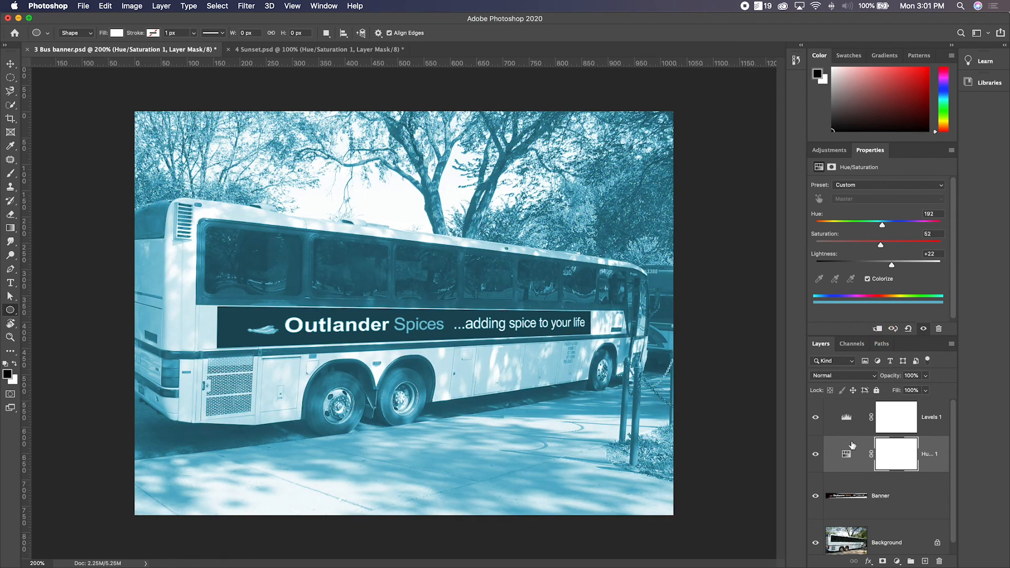
drag(848, 416, 863, 452)
- Set the Levels layer's input black to 64 and midtones to 0.55, and compare placing Levels above and below Hue/Saturation
drag(831, 265, 915, 262)
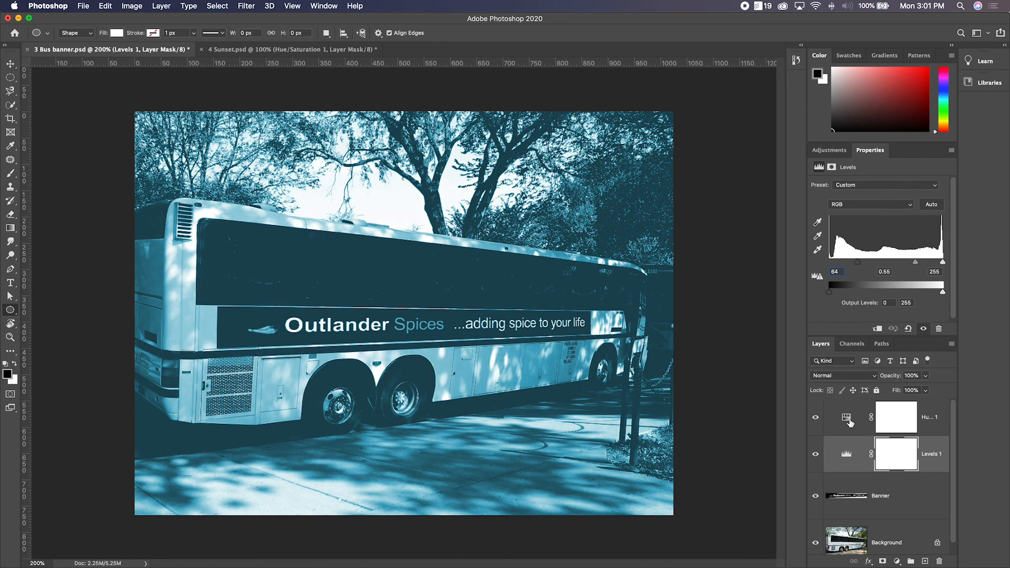
drag(846, 419, 846, 465)
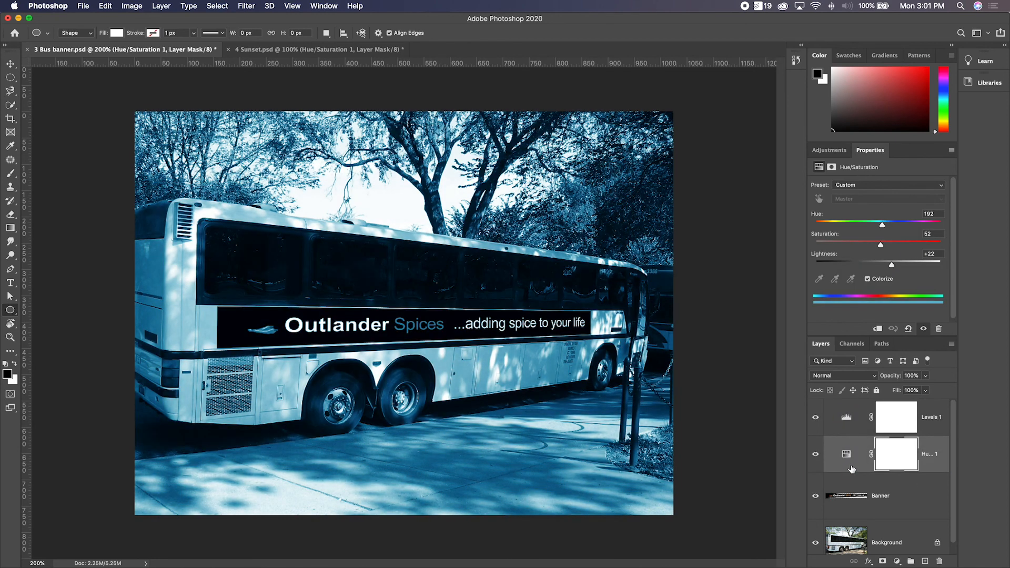
drag(845, 412, 848, 472)
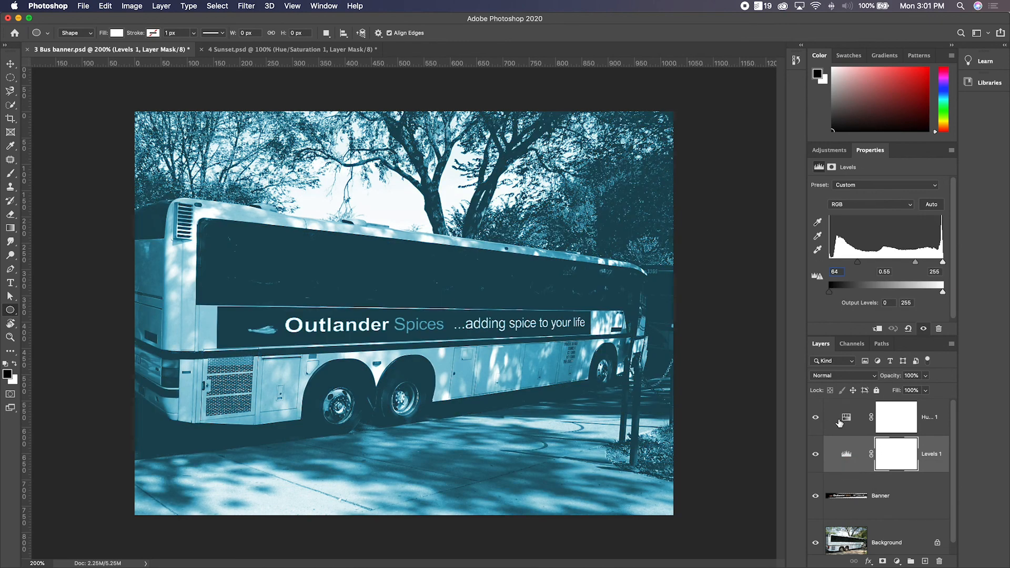